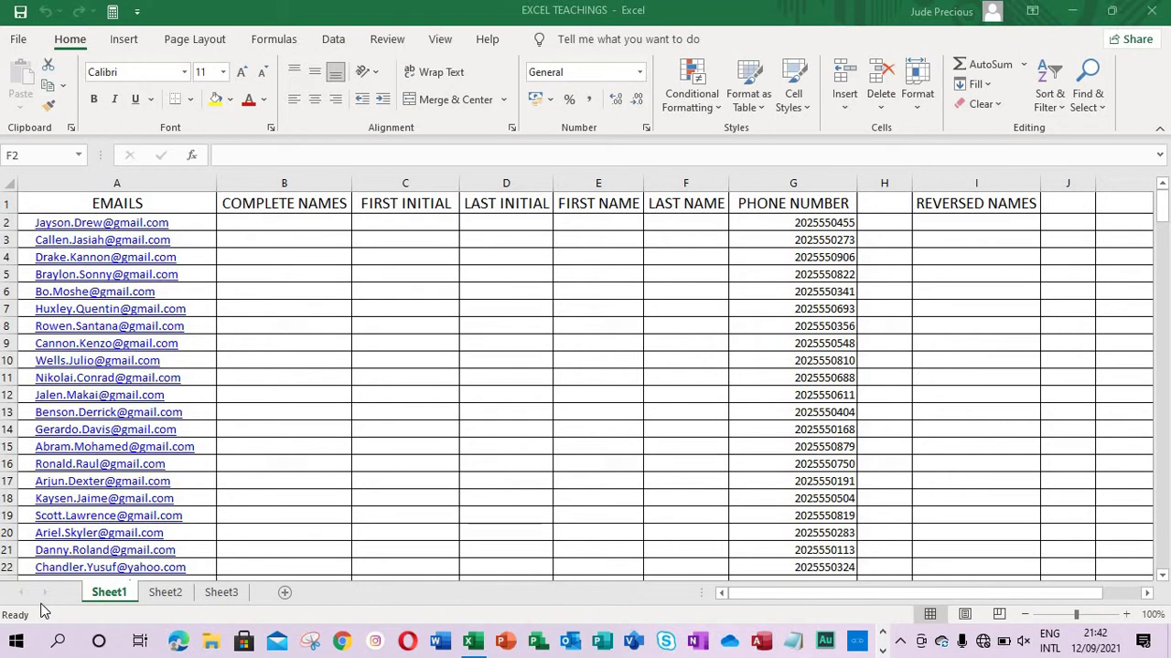
# Step: Switch to the Data tab so Flash Fill and the other data tools are shown
pyautogui.click(335, 41)
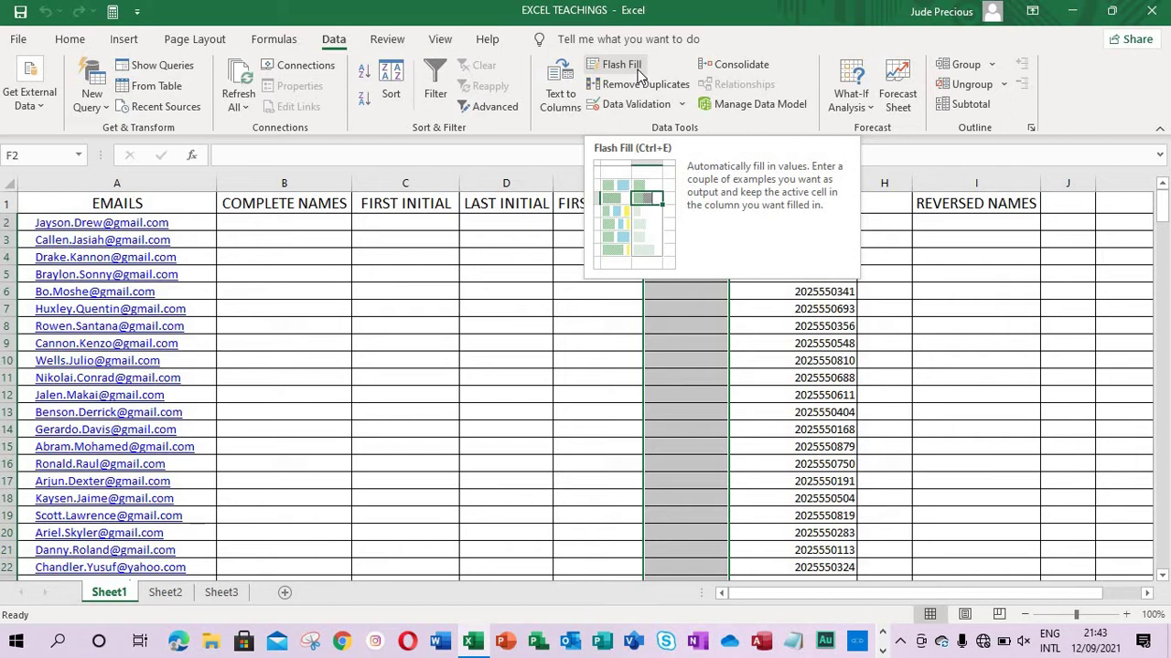
# Step: Enter the first person's lowercase full name in B2, then Flash Fill the rest of COMPLETE NAMES
pyautogui.click(268, 222)
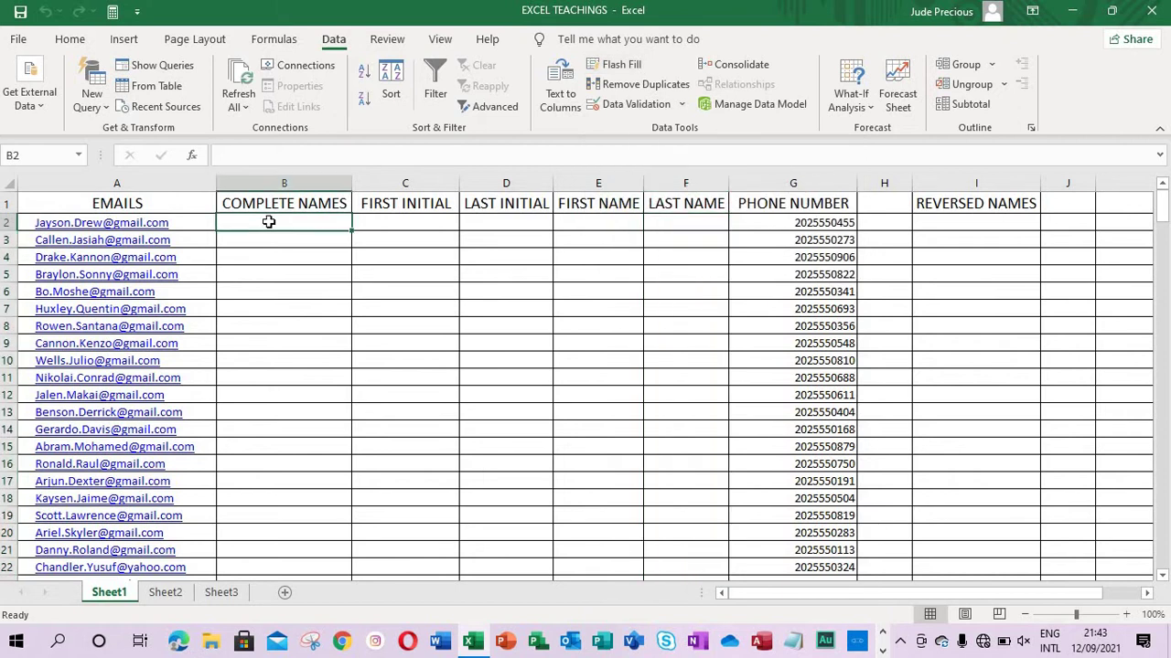
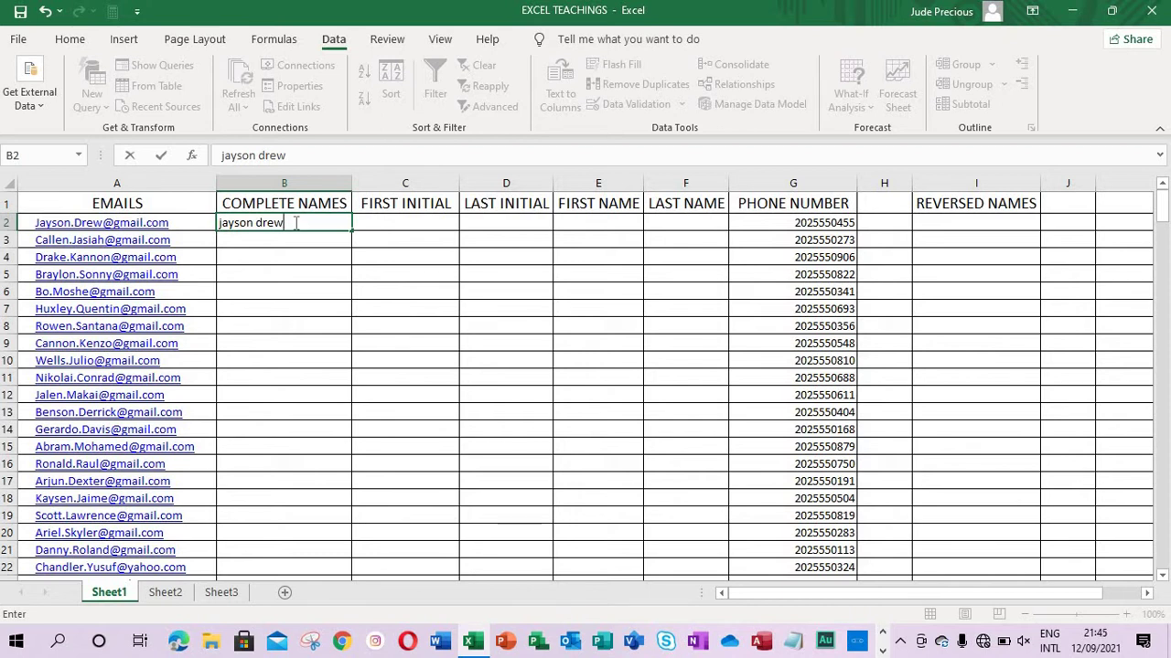
pyautogui.press('Return')
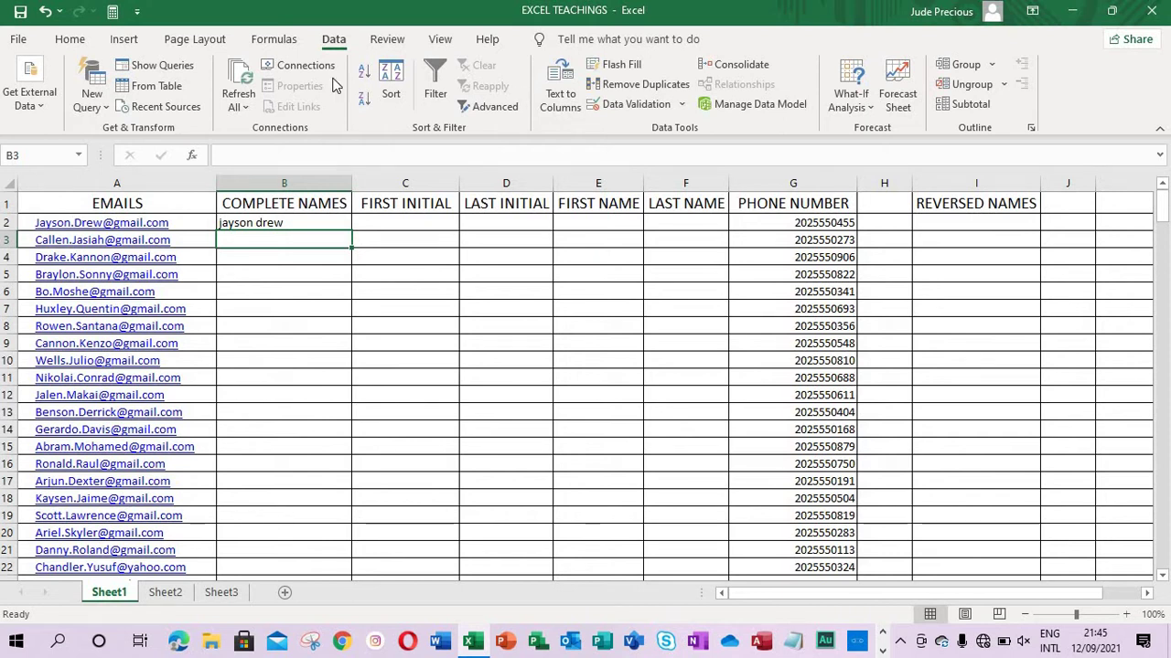
pyautogui.hotkey('ctrl', 'e')
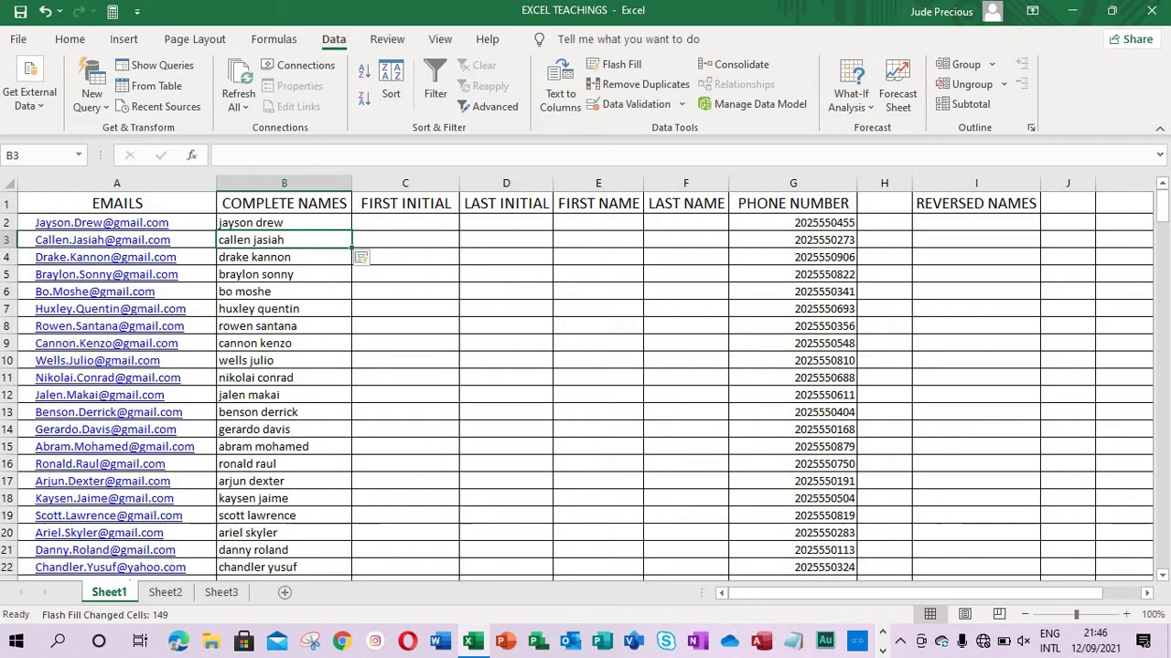
# Step: Enter the first initial 'r' in C8 and Flash Fill the FIRST INITIAL column
pyautogui.click(400, 326)
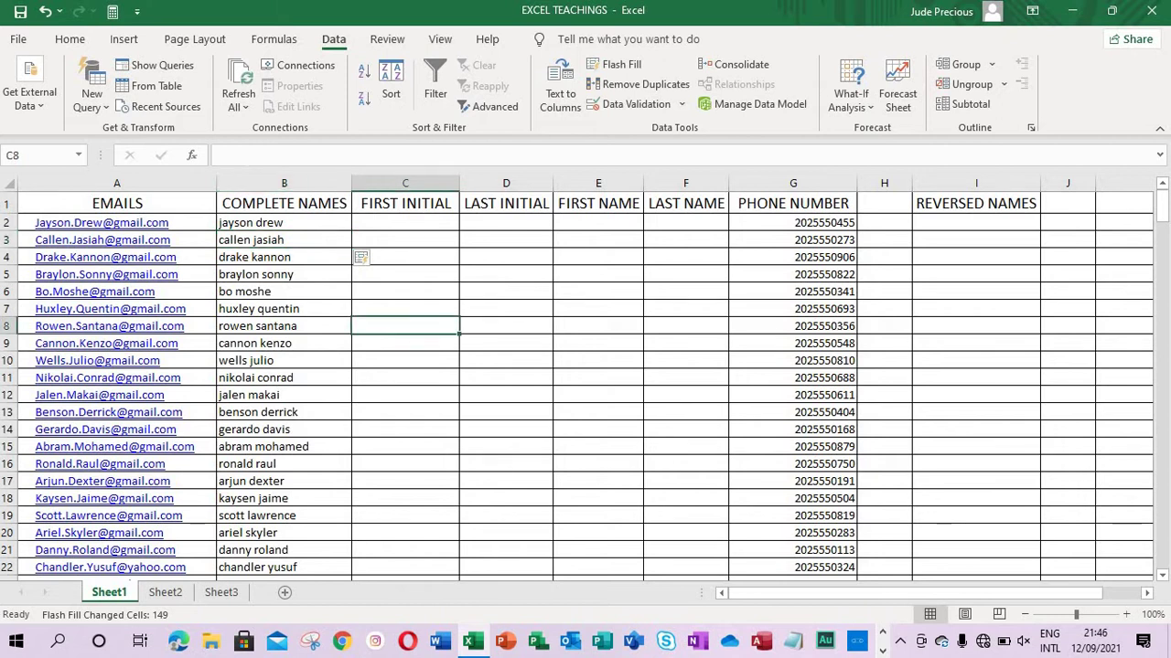
pyautogui.write('r')
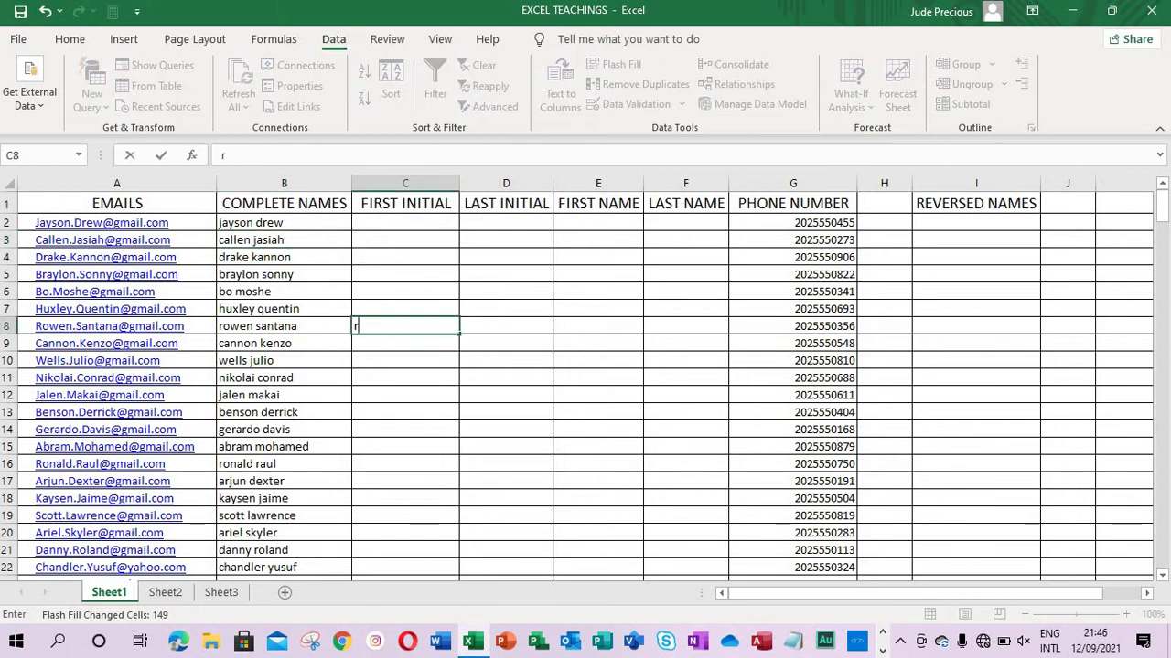
pyautogui.press('Return')
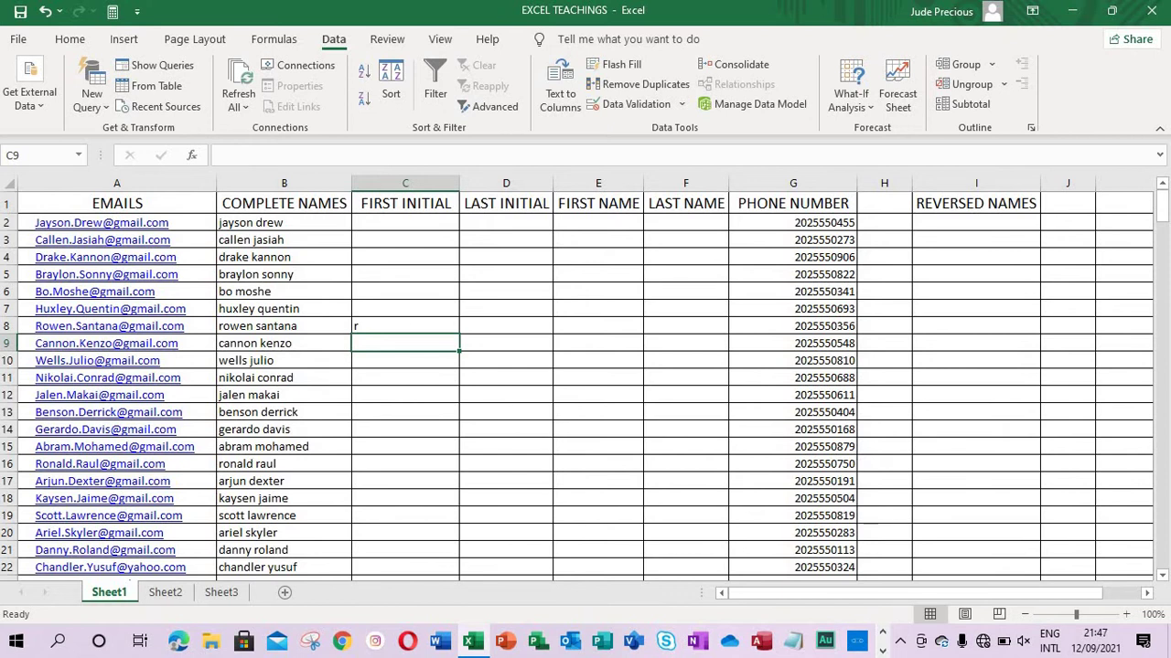
pyautogui.hotkey('ctrl', 'e')
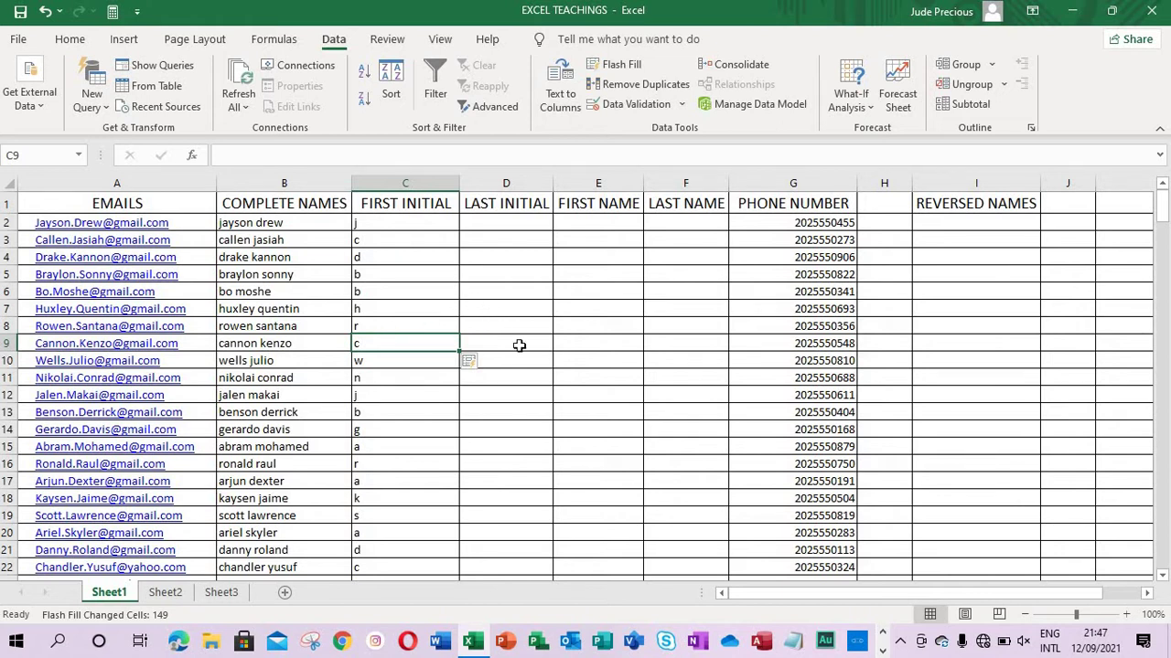
# Step: Enter the last initial 'd' in D13 and Flash Fill the LAST INITIAL column
pyautogui.doubleClick(526, 395)
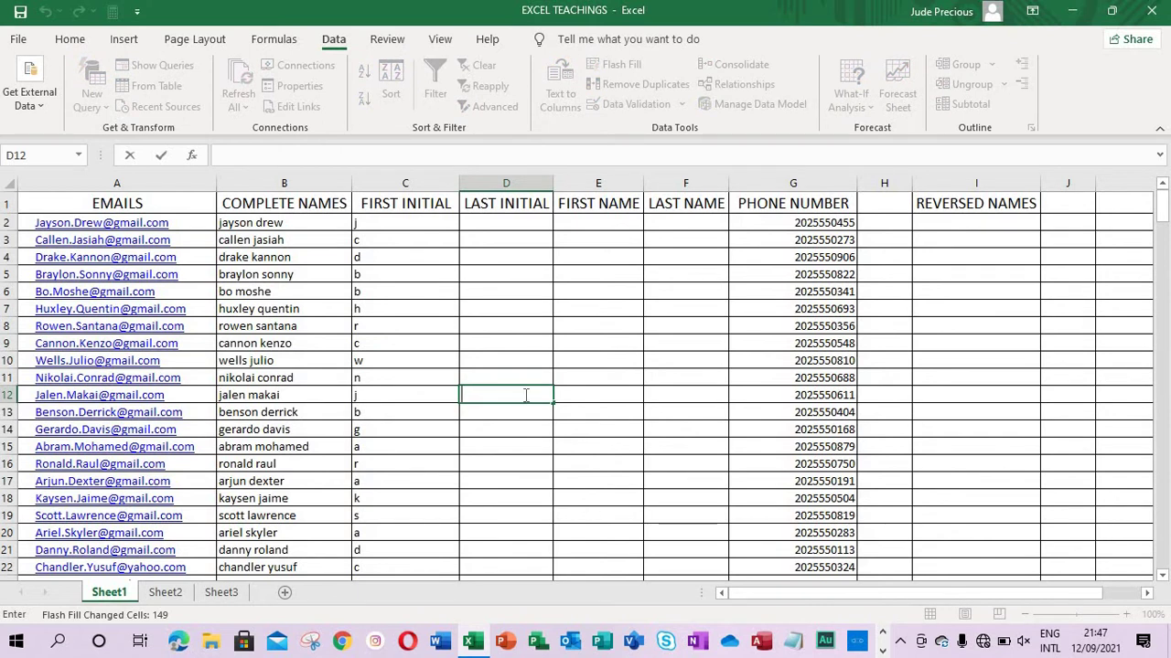
pyautogui.write('d')
pyautogui.press('BackSpace')
pyautogui.press('Return')
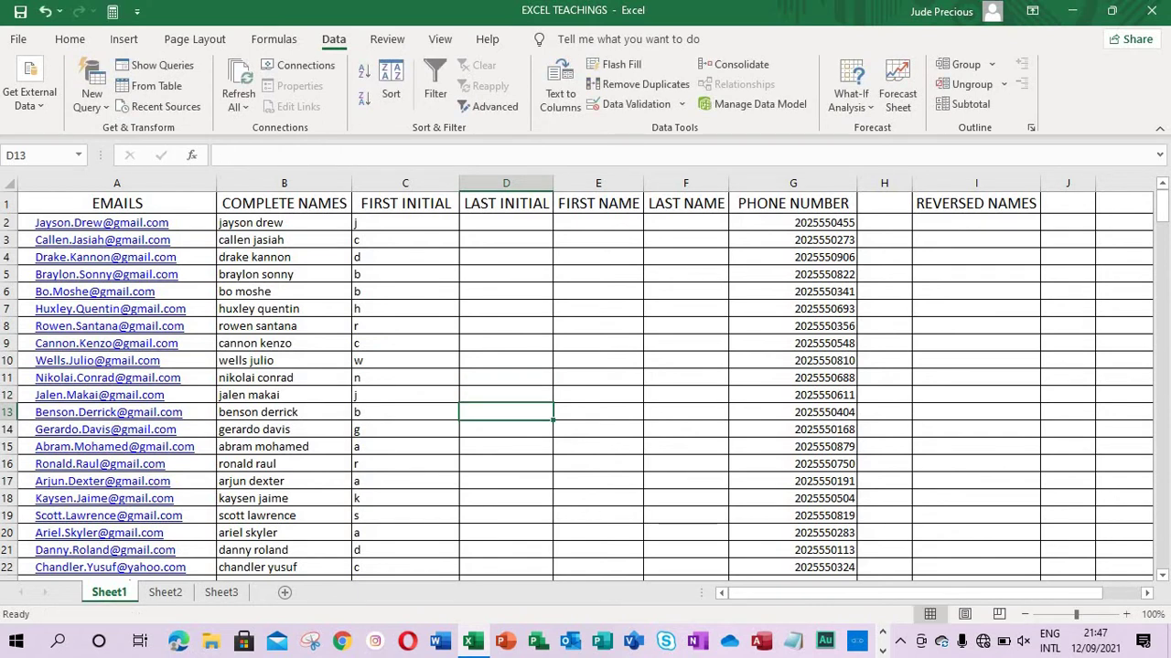
pyautogui.write('d')
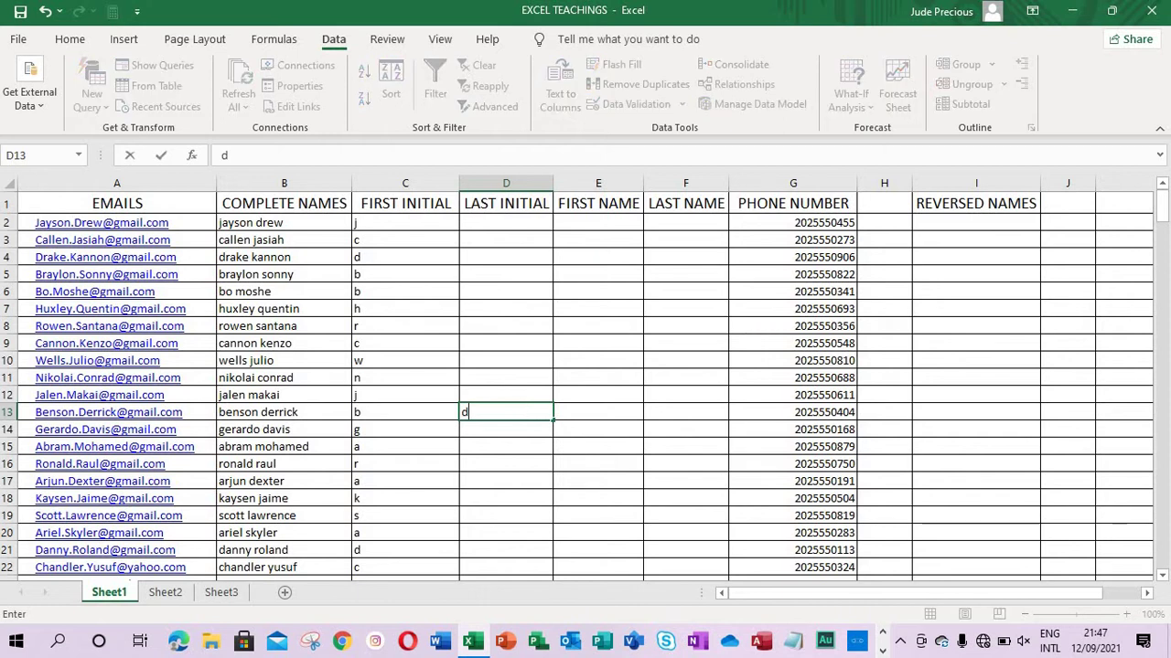
pyautogui.press('Return')
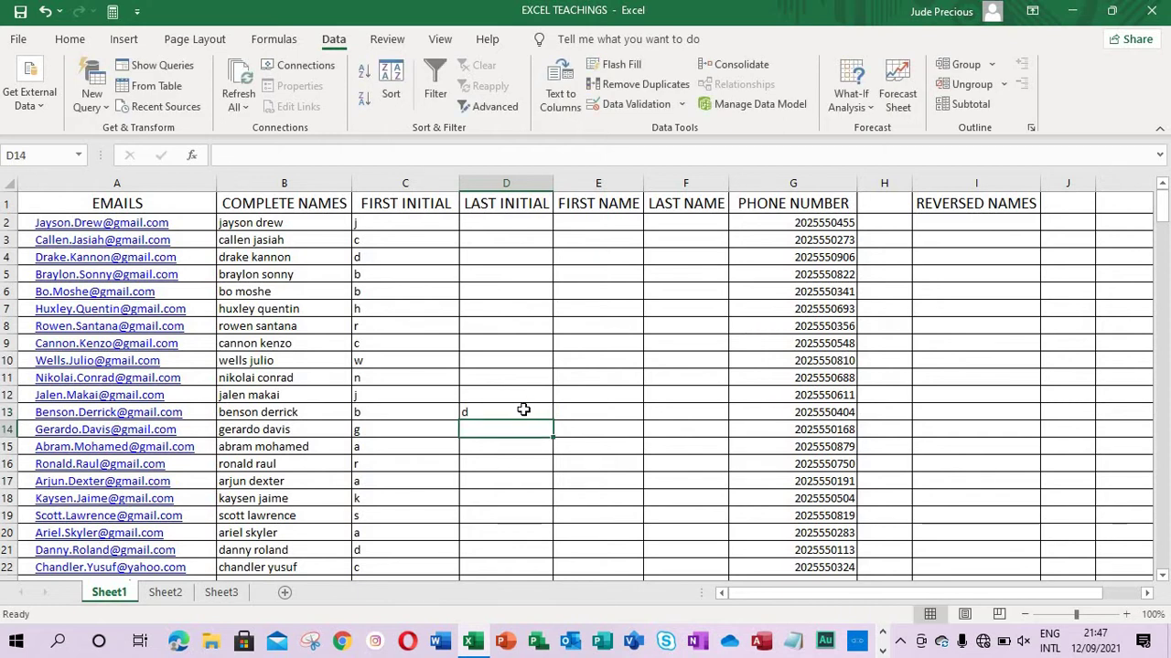
pyautogui.hotkey('ctrl', 'e')
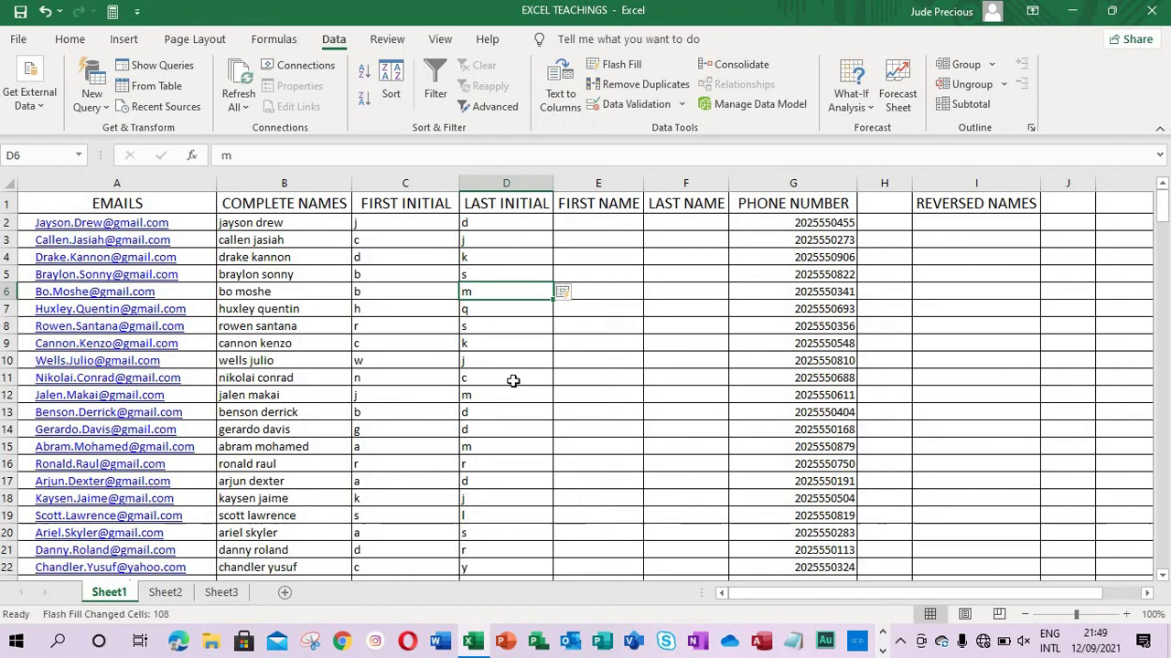
# Step: Enter a lowercase first-name example in E3 and Flash Fill the FIRST NAME column
pyautogui.click(601, 237)
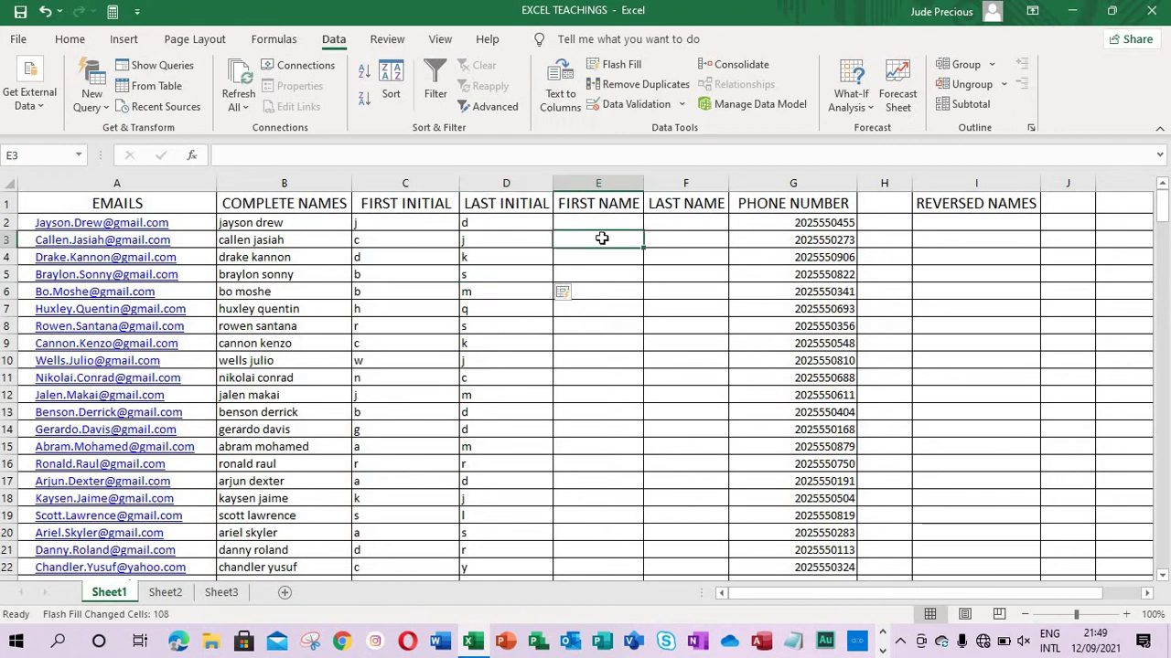
pyautogui.write('callen')
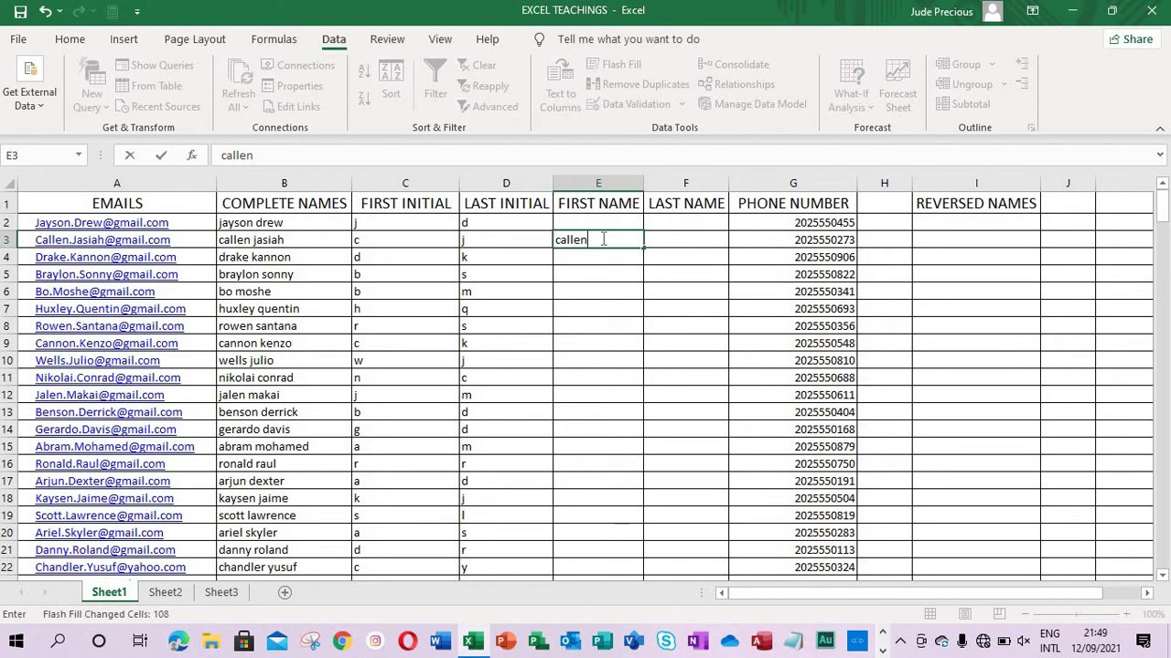
pyautogui.press('Return')
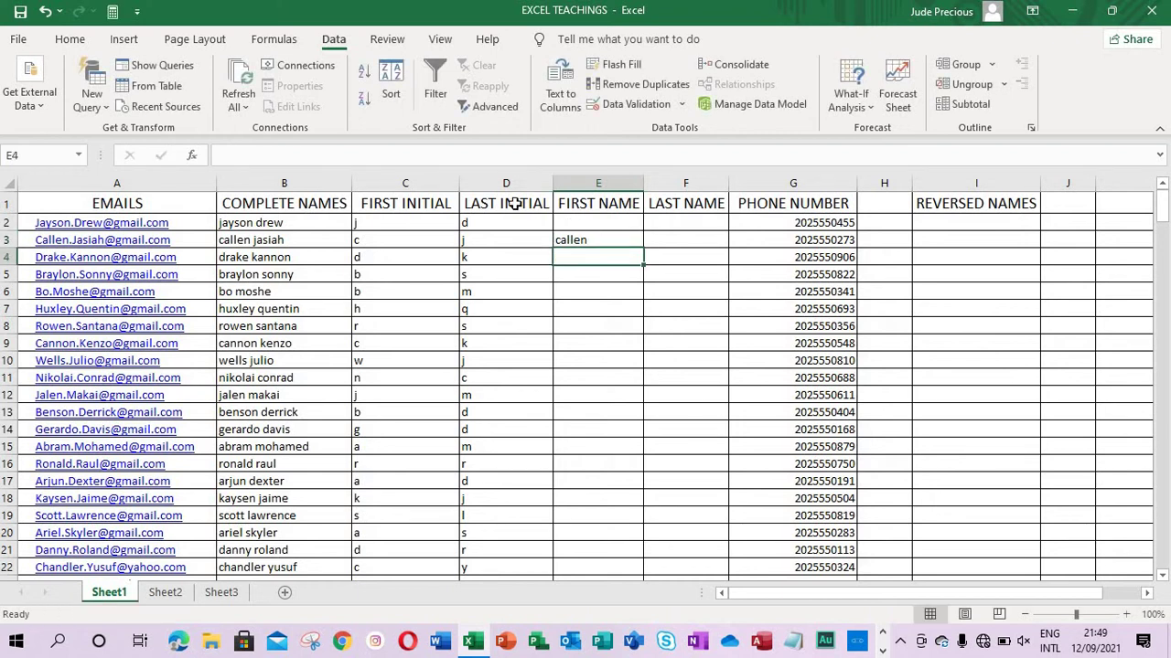
pyautogui.click(626, 68)
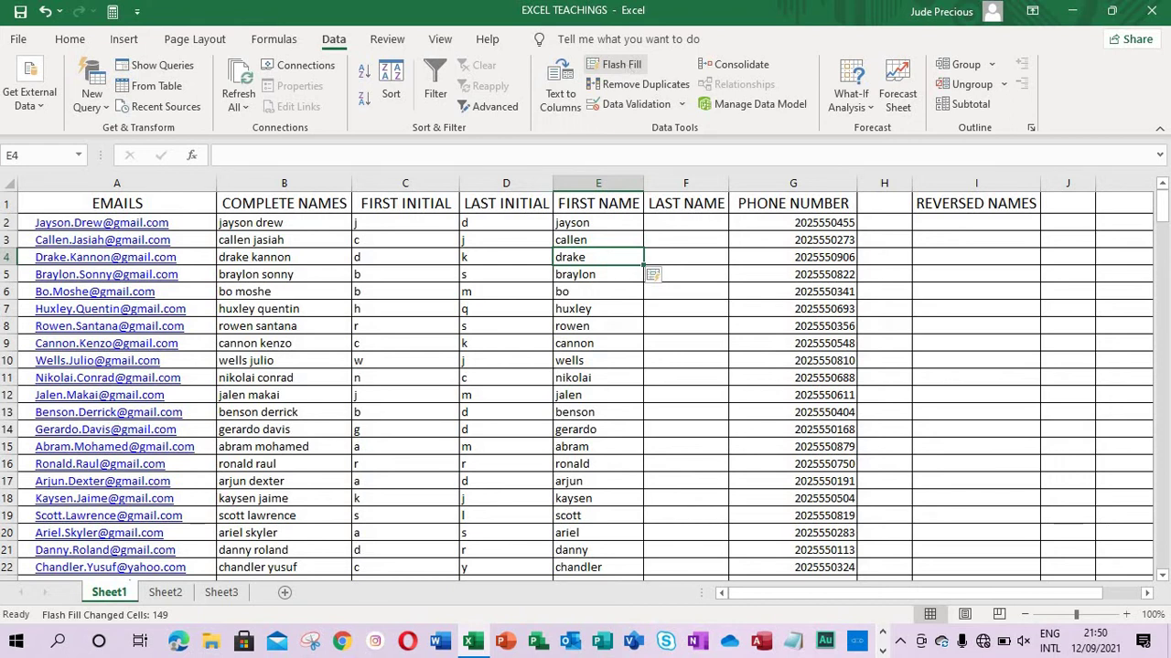
# Step: Enter that row's lowercase last name in F5 as the LAST NAME example
pyautogui.click(687, 230)
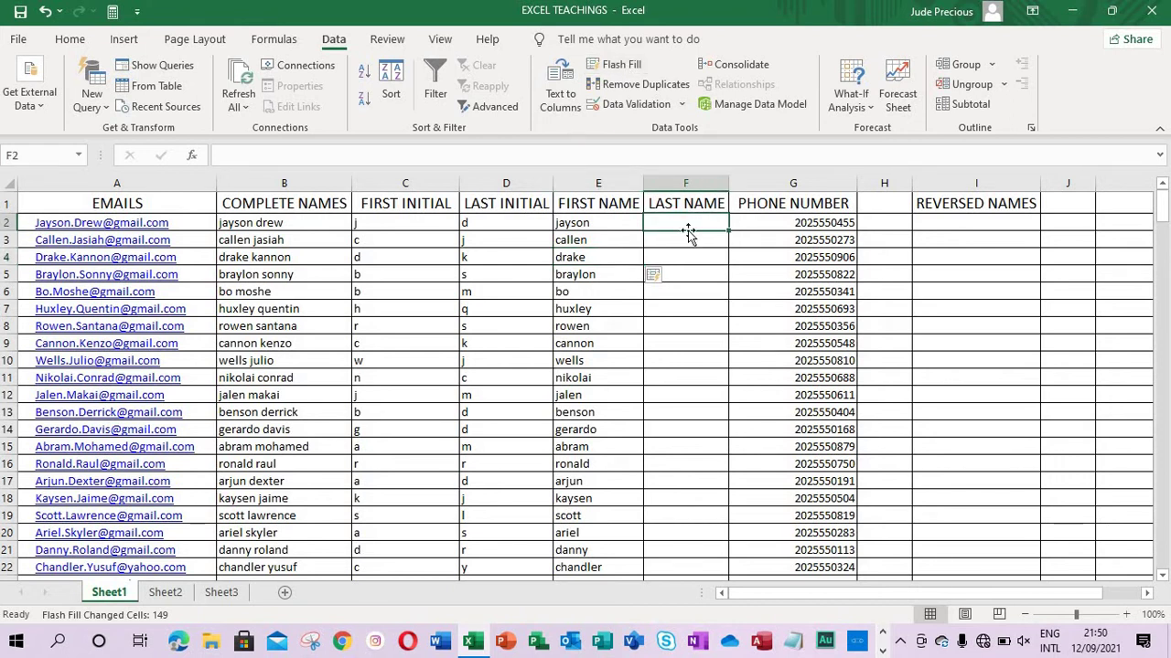
pyautogui.click(686, 274)
pyautogui.write('sonny')
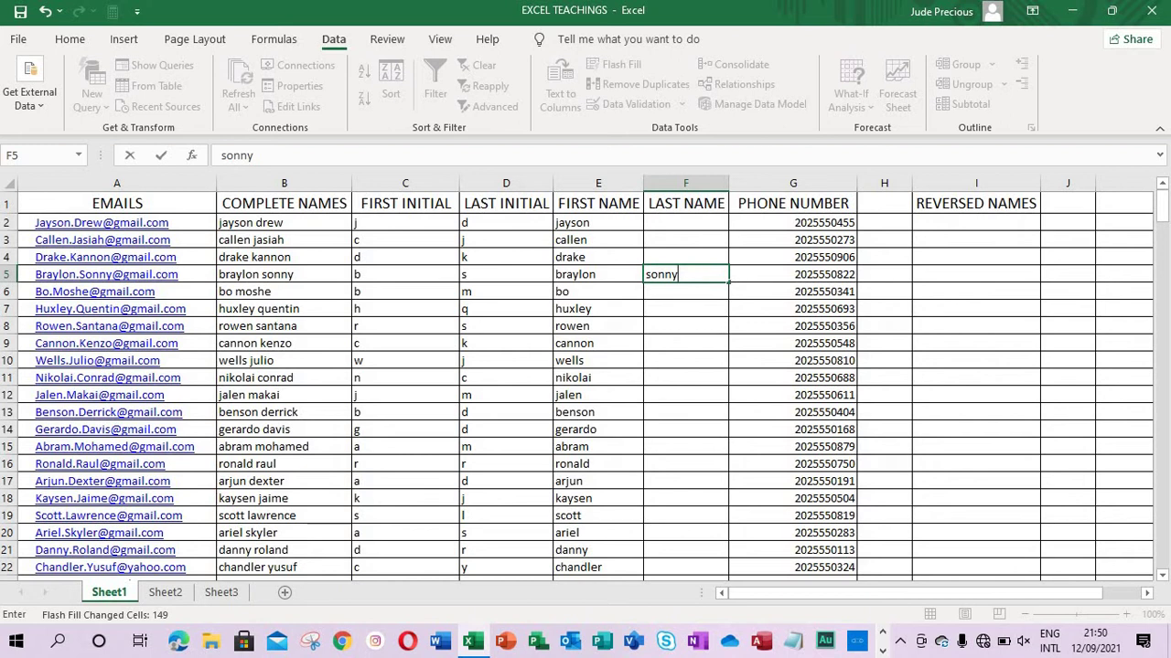
pyautogui.press('Return')
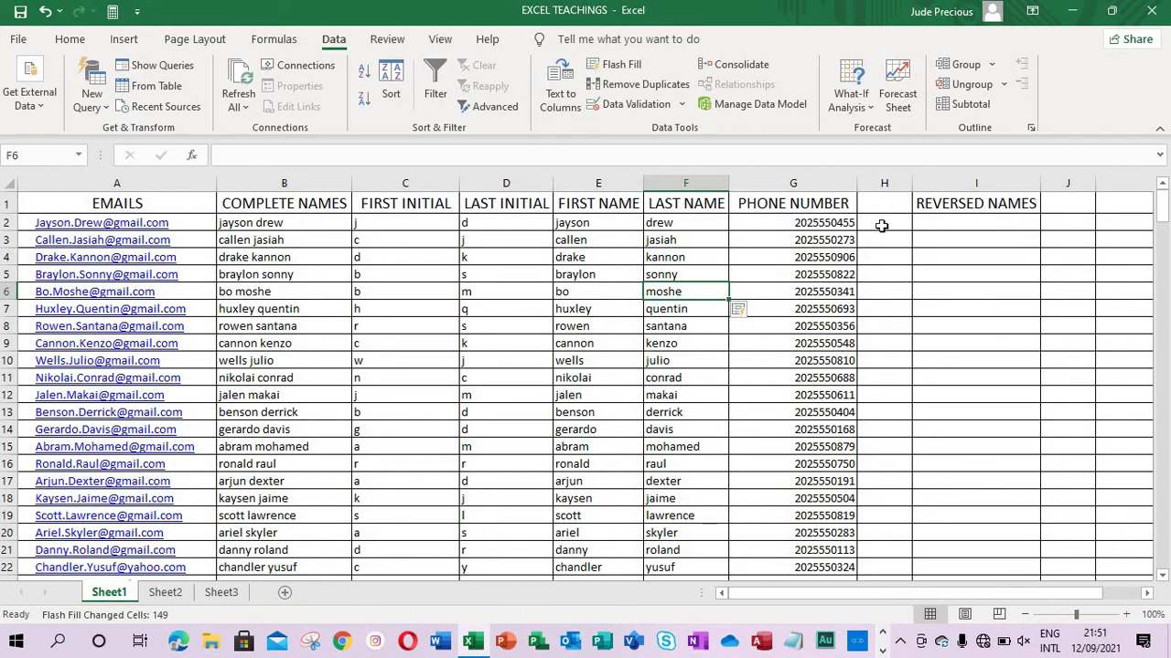
# Step: Enter the first phone number in dashed form in H2 and compare it with the original in G2
pyautogui.click(881, 226)
pyautogui.write('202-555-0455')
pyautogui.press('Return')
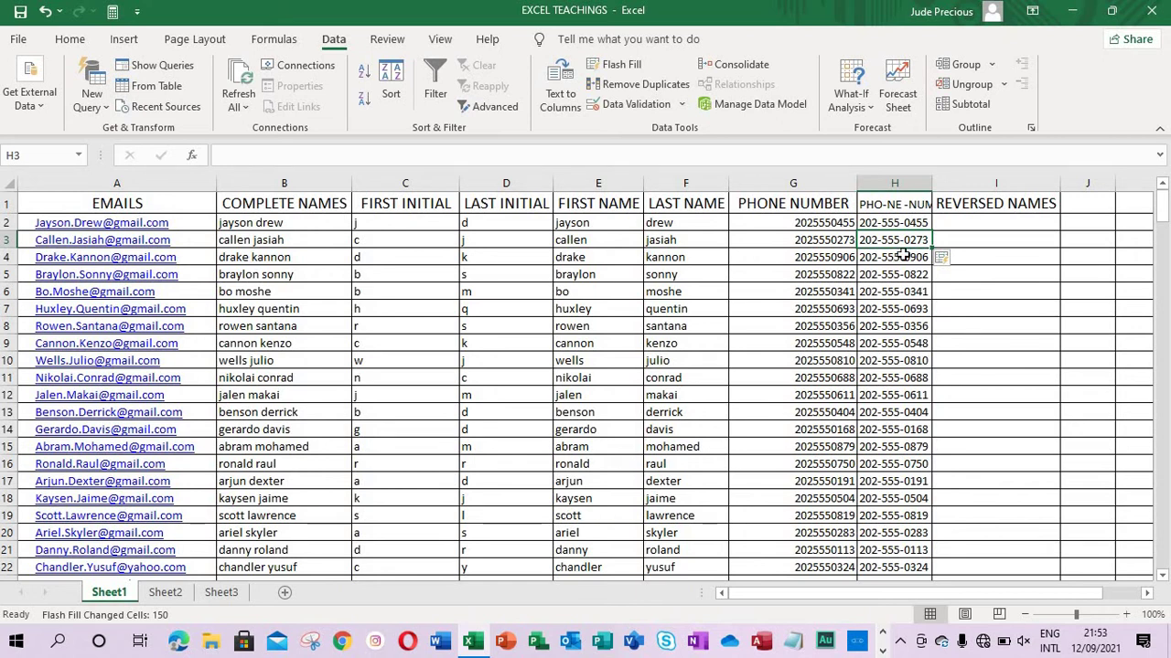
pyautogui.click(823, 229)
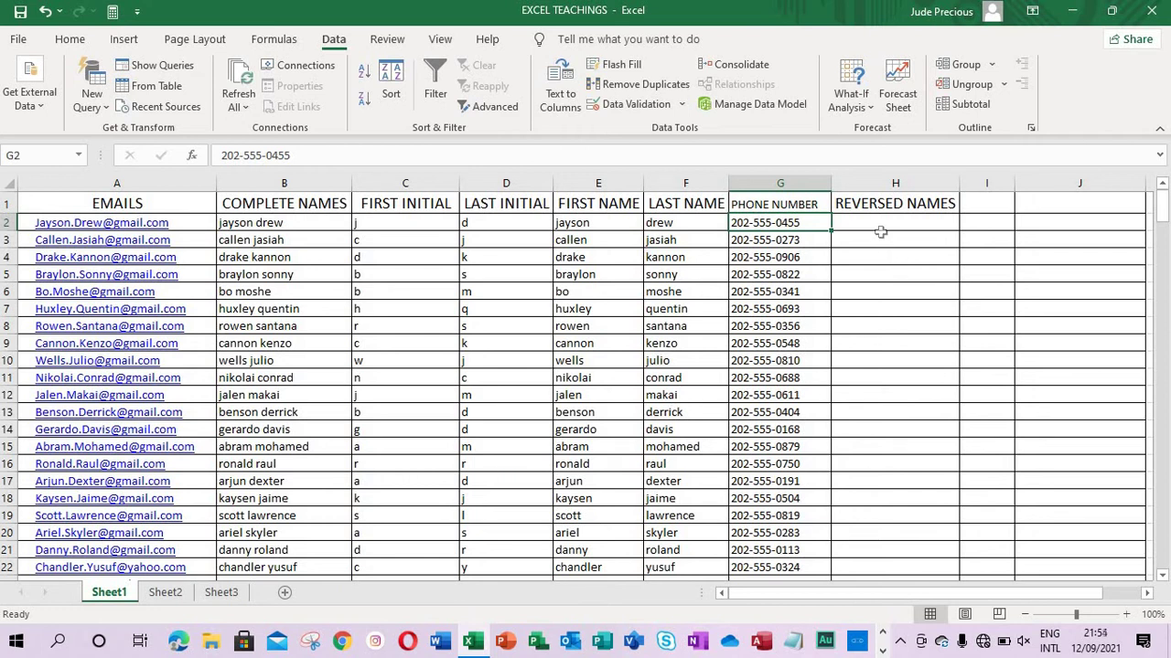
# Step: Enter a 'last, first' name example in H5 and Flash Fill the REVERSED NAMES column
pyautogui.click(888, 273)
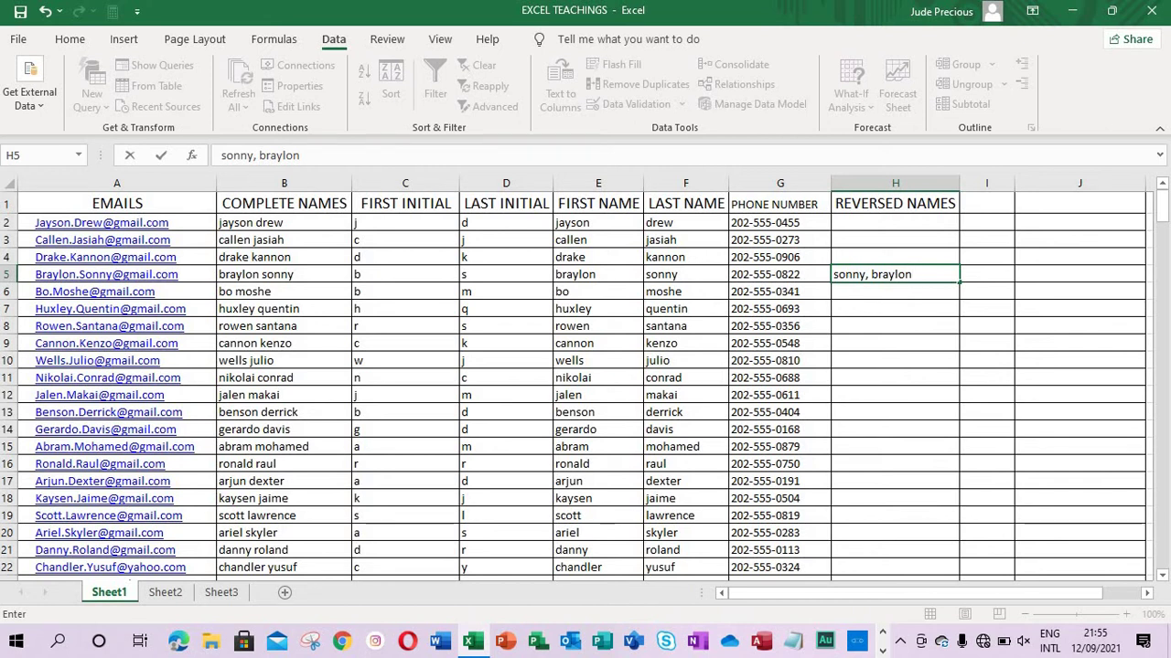
pyautogui.press('Return')
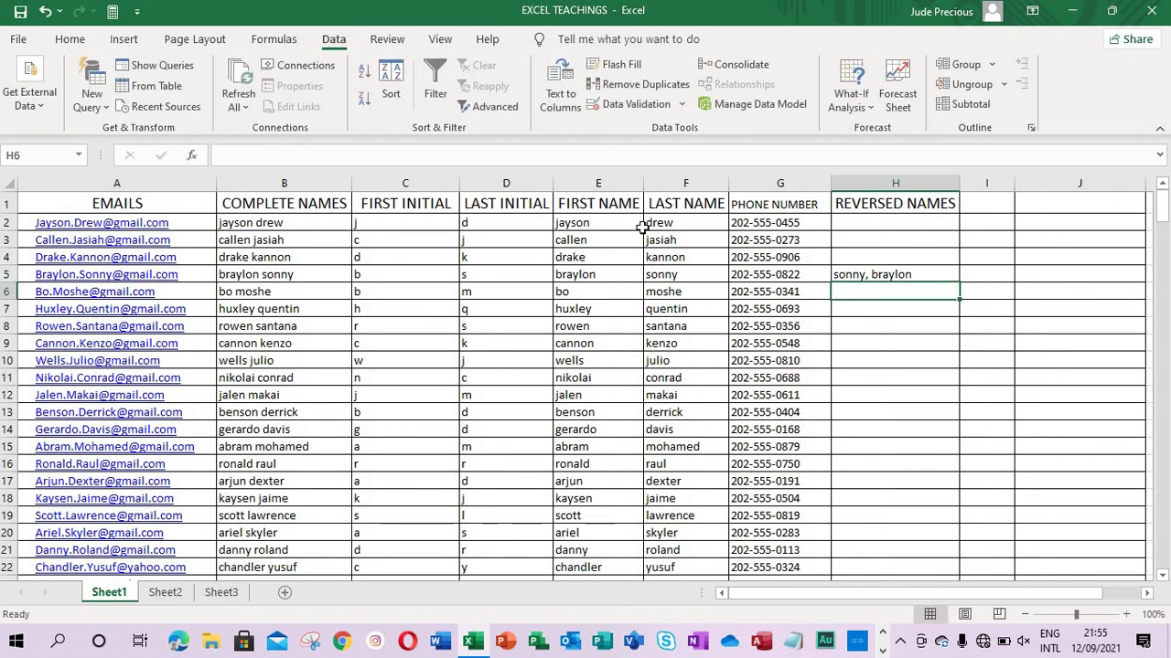
pyautogui.click(631, 70)
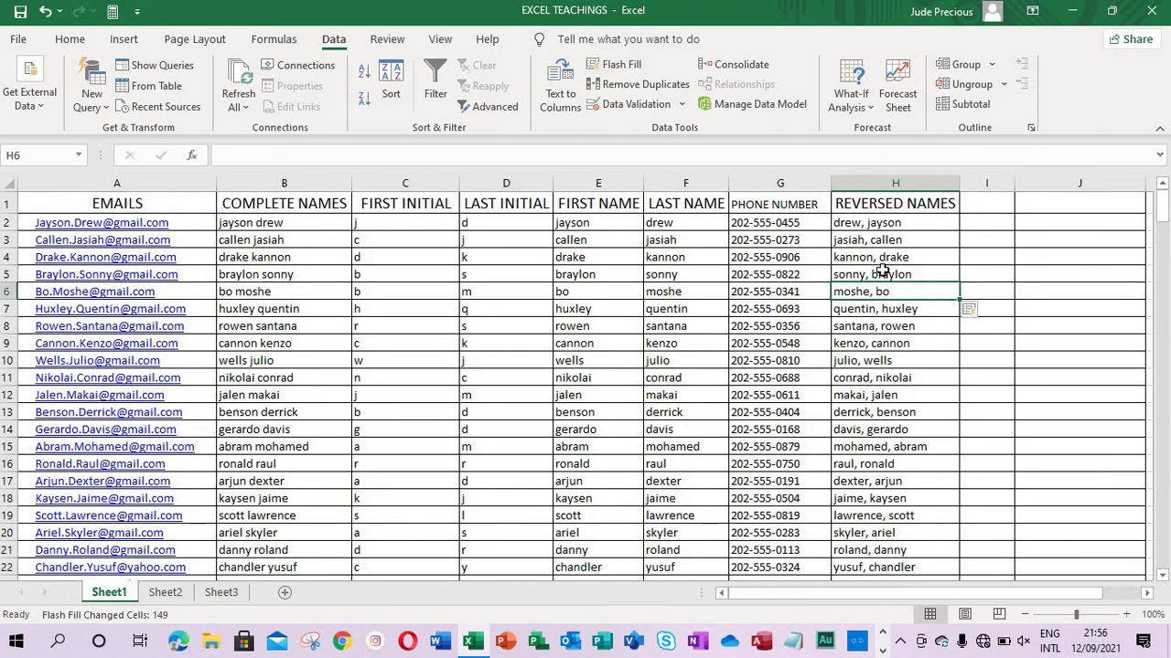
pyautogui.scroll(-20, 1165, 496)
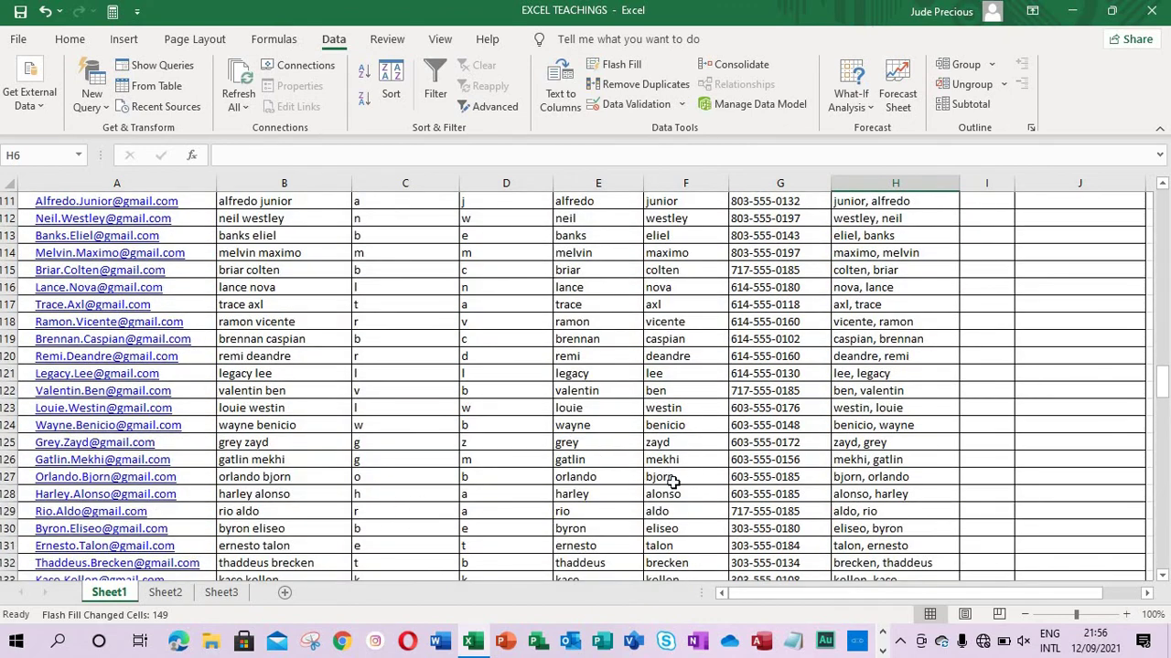
pyautogui.scroll(20, 1165, 222)
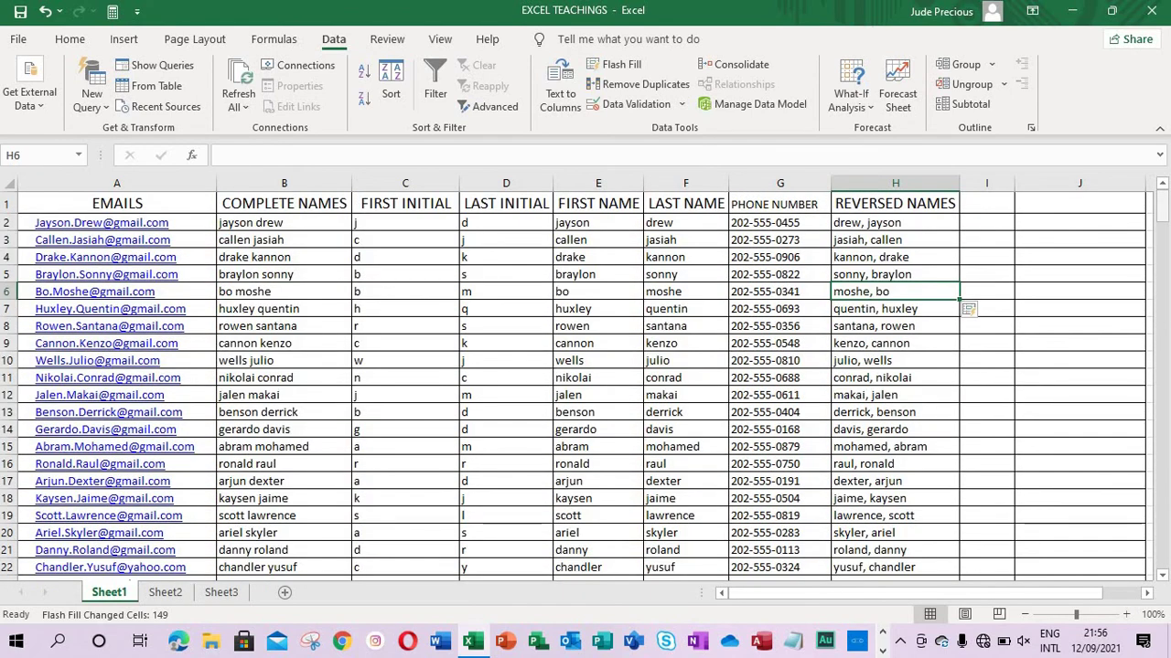